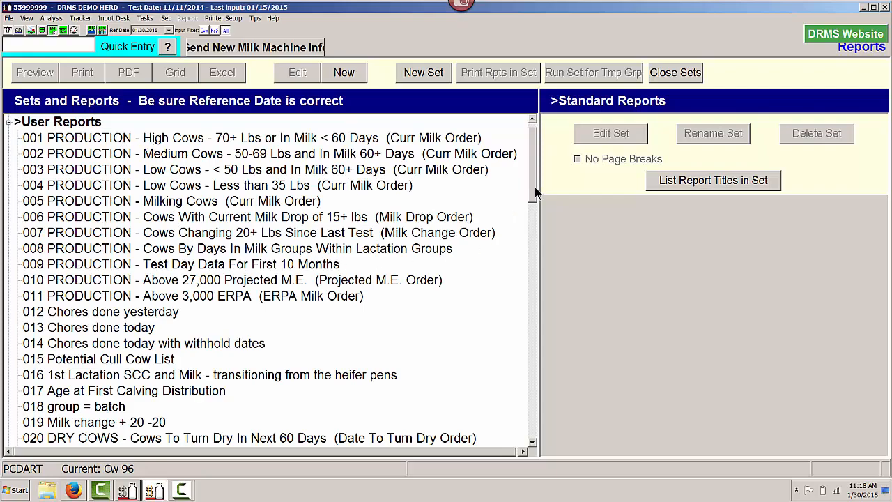
Select user report 203 ID - All Cows and preview it to check whether its columns fit the page.
{"action": "left_click_drag", "start_coordinate": [534, 187], "coordinate": [535, 347]}
{"action": "left_click", "coordinate": [115, 437]}
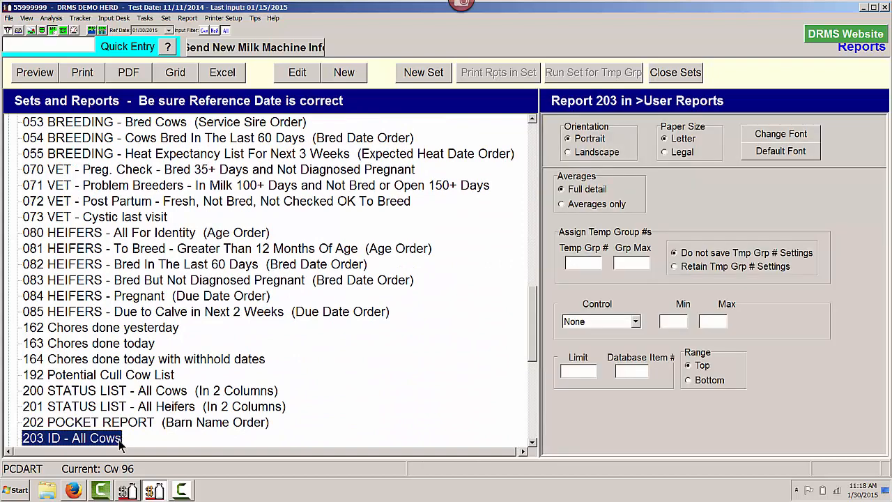
{"action": "left_click", "coordinate": [41, 74]}
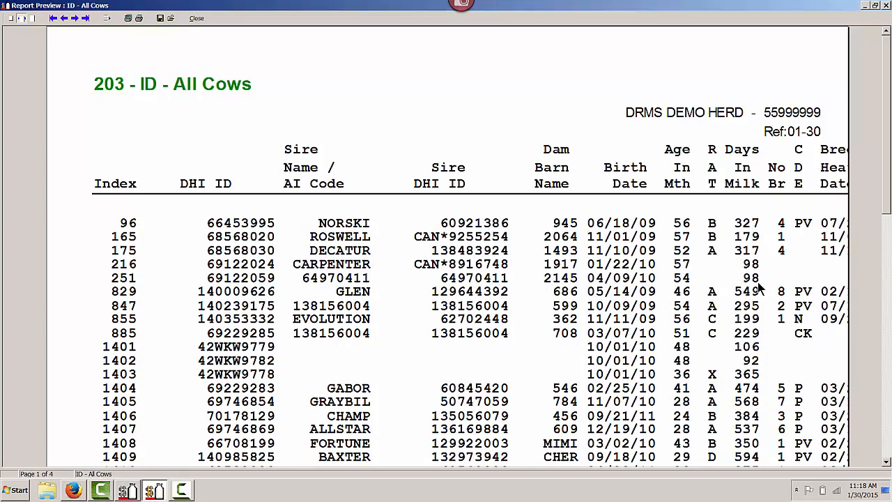
{"action": "left_click", "coordinate": [198, 19]}
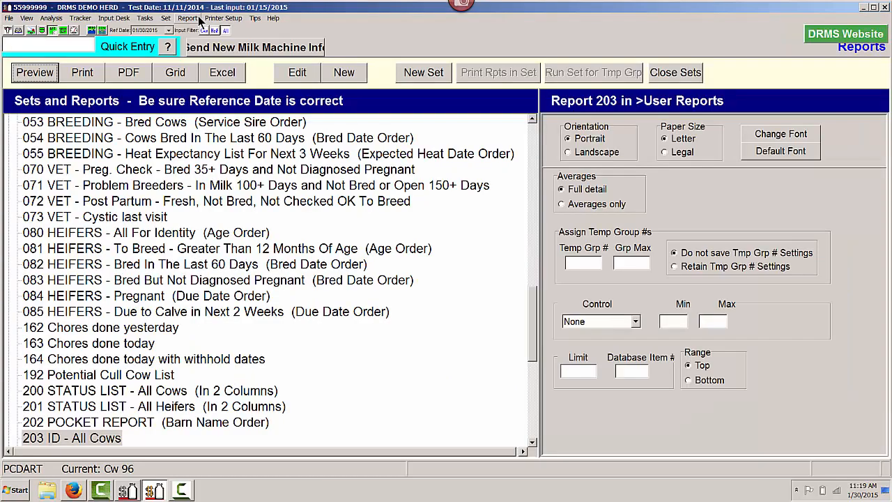
Try a landscape preview of the ID - All Cows report and return its orientation to portrait.
{"action": "left_click", "coordinate": [568, 152]}
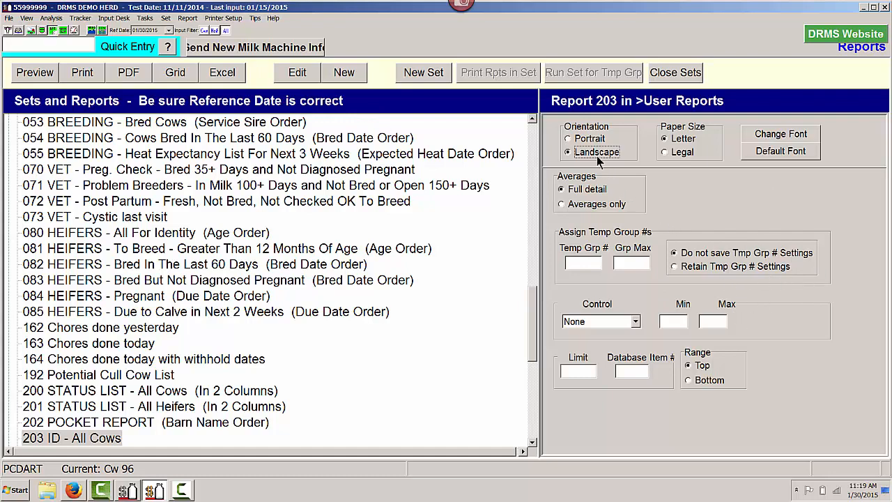
{"action": "left_click", "coordinate": [48, 76]}
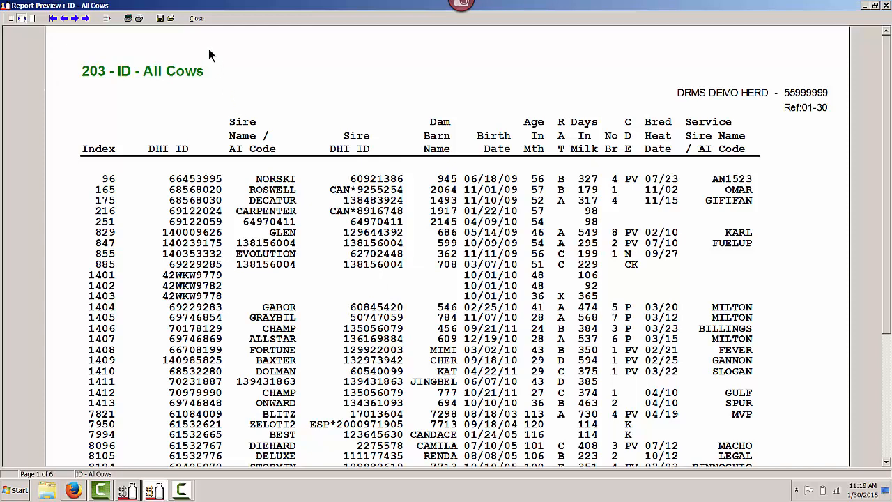
{"action": "left_click", "coordinate": [196, 18]}
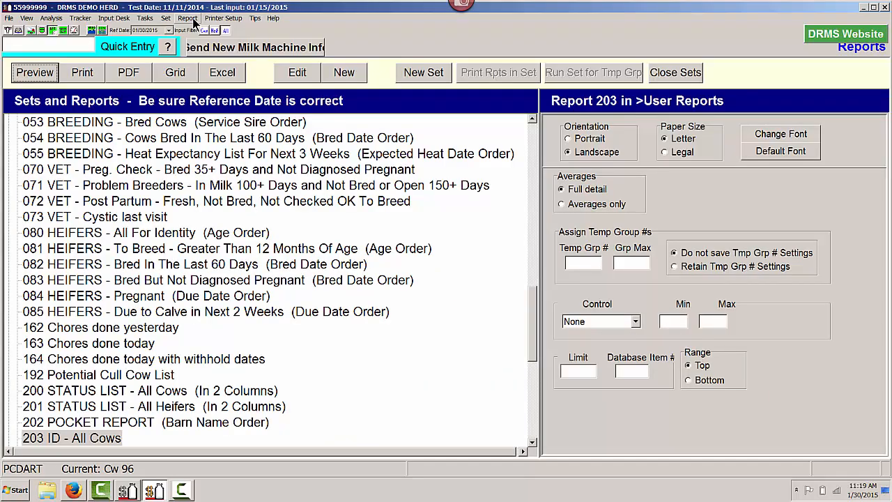
{"action": "left_click", "coordinate": [577, 140]}
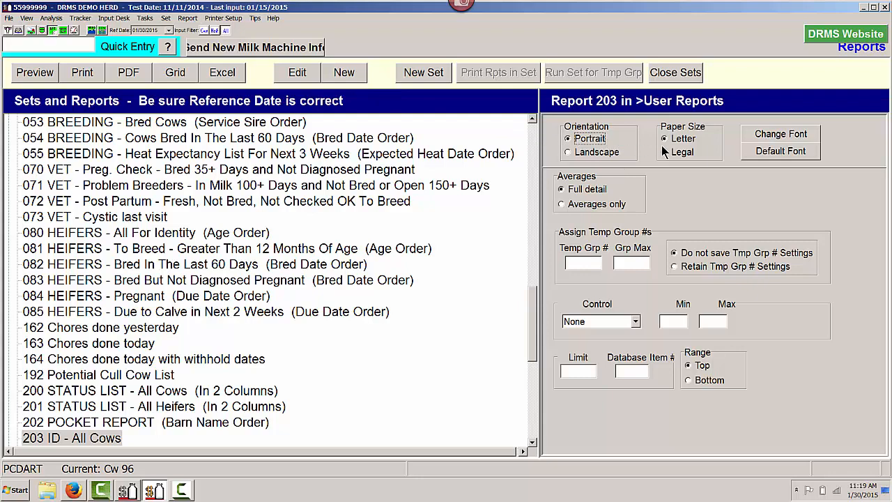
Set the font size of the ID - All Cows report to 9 and preview the result.
{"action": "left_click", "coordinate": [792, 138]}
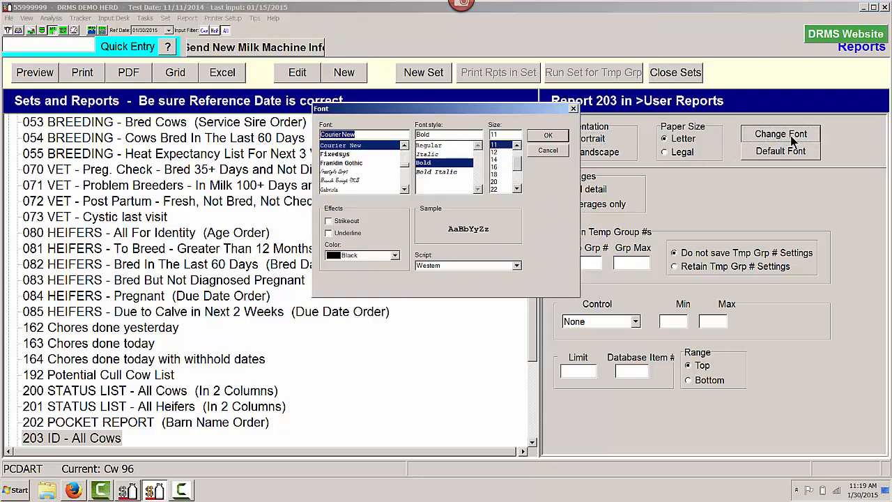
{"action": "left_click", "coordinate": [516, 146]}
{"action": "left_click", "coordinate": [516, 146]}
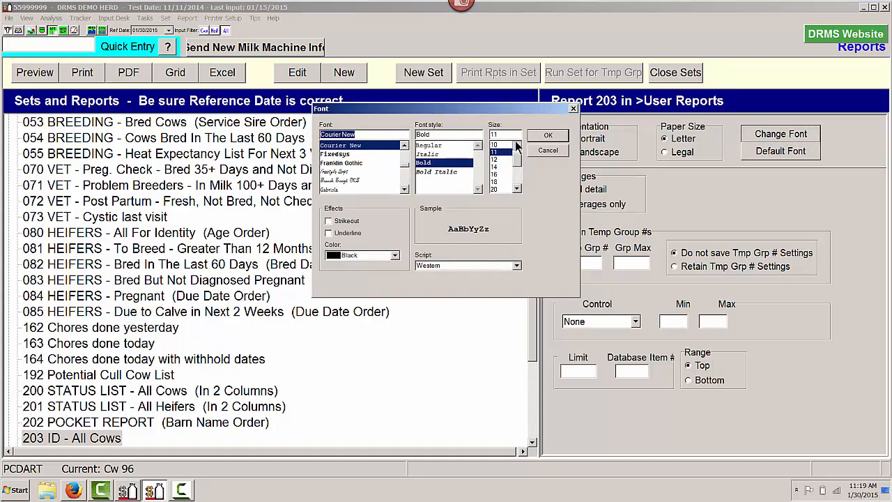
{"action": "left_click", "coordinate": [498, 144]}
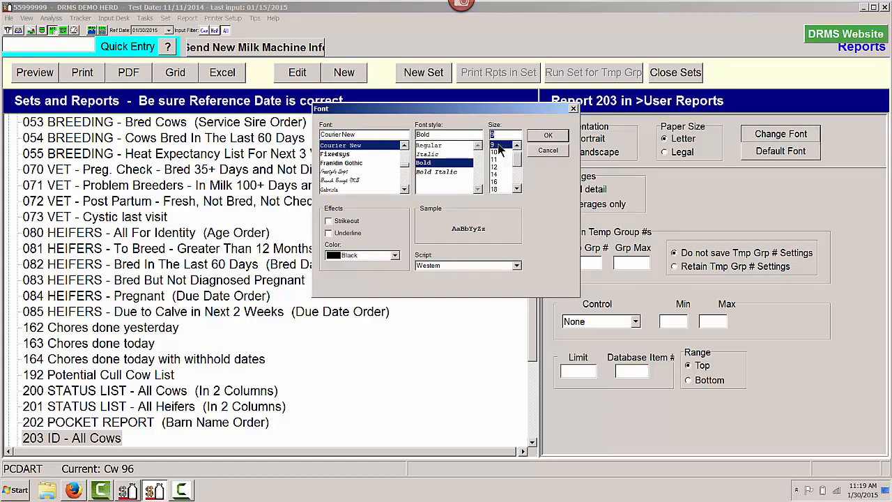
{"action": "left_click", "coordinate": [544, 135]}
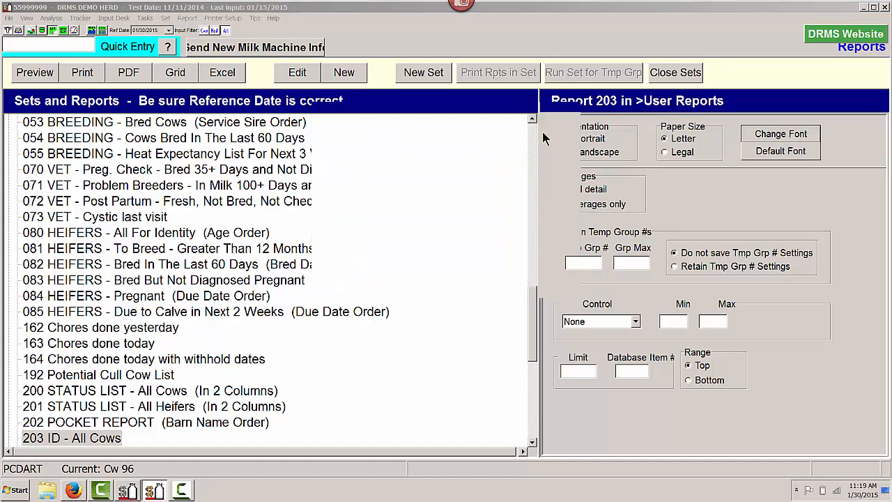
{"action": "left_click", "coordinate": [40, 77]}
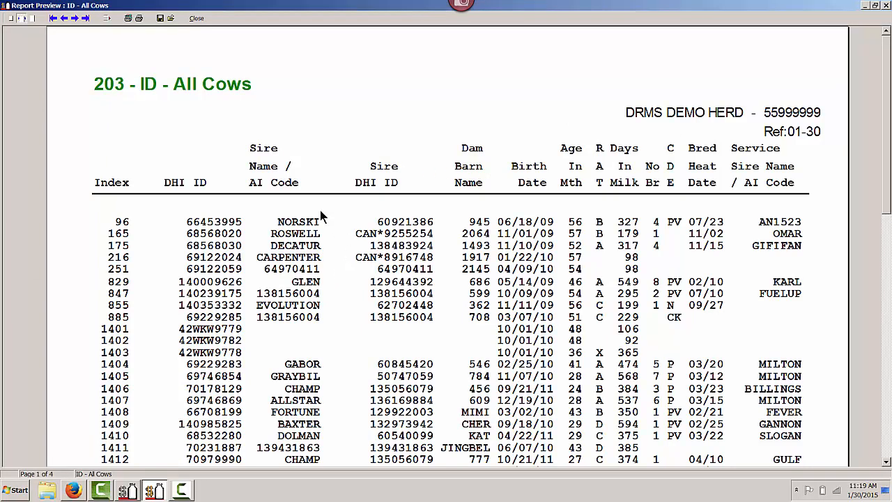
{"action": "left_click", "coordinate": [196, 18]}
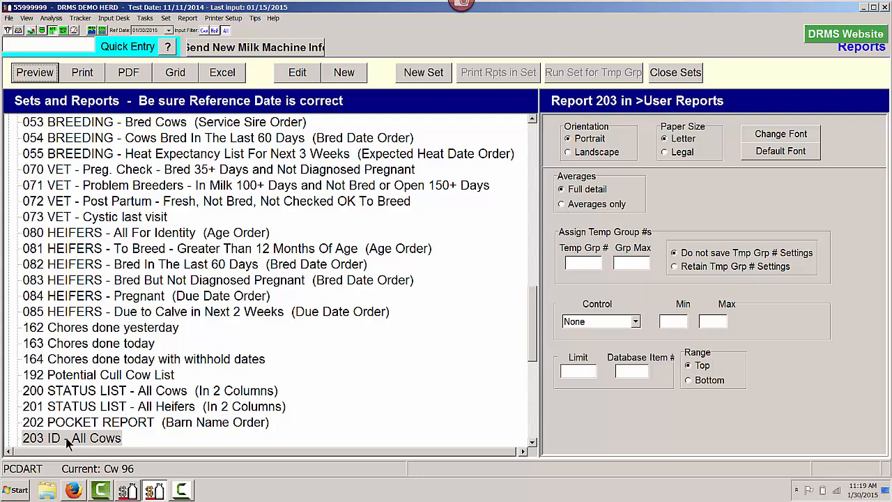
Restrict the ID - All Cows report by Group with minimum 1 and maximum 1, and preview the filtered list to its end.
{"action": "left_click", "coordinate": [635, 322]}
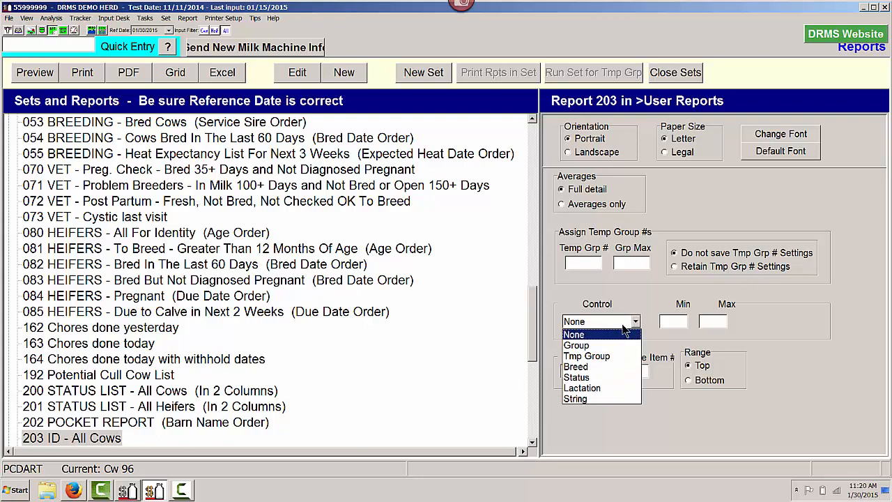
{"action": "left_click", "coordinate": [576, 345]}
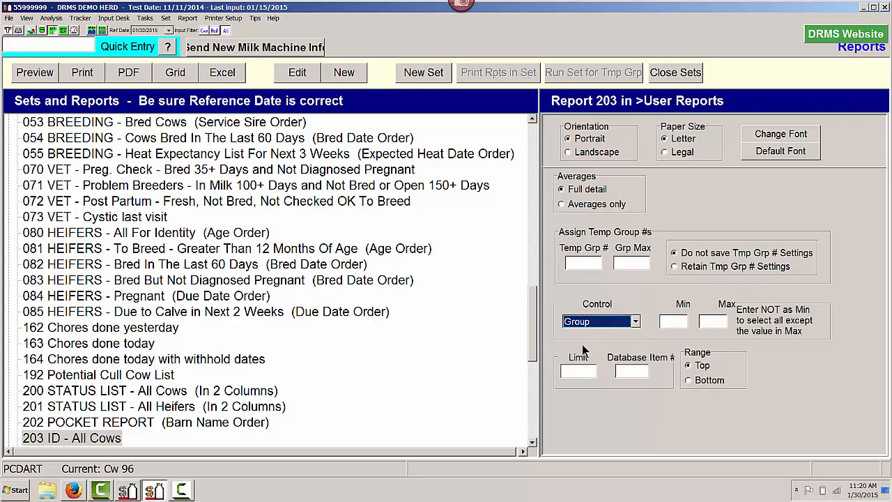
{"action": "left_click", "coordinate": [666, 320]}
{"action": "type", "text": "1"}
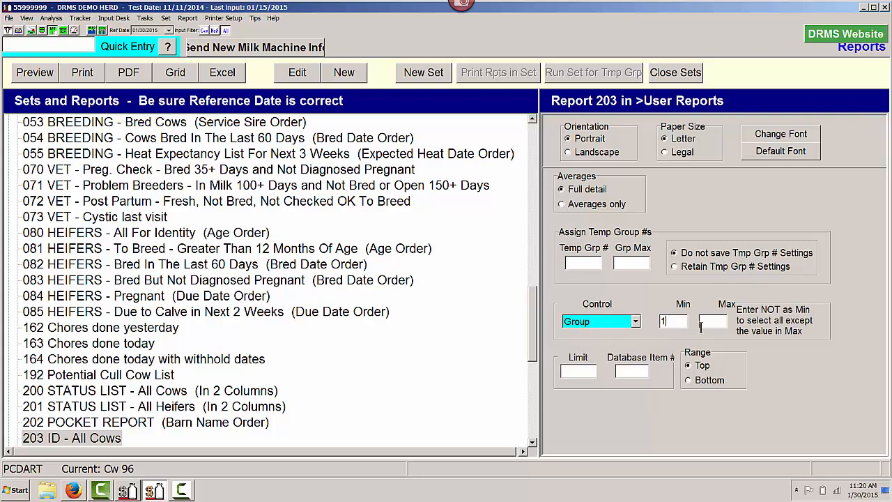
{"action": "left_click", "coordinate": [706, 321]}
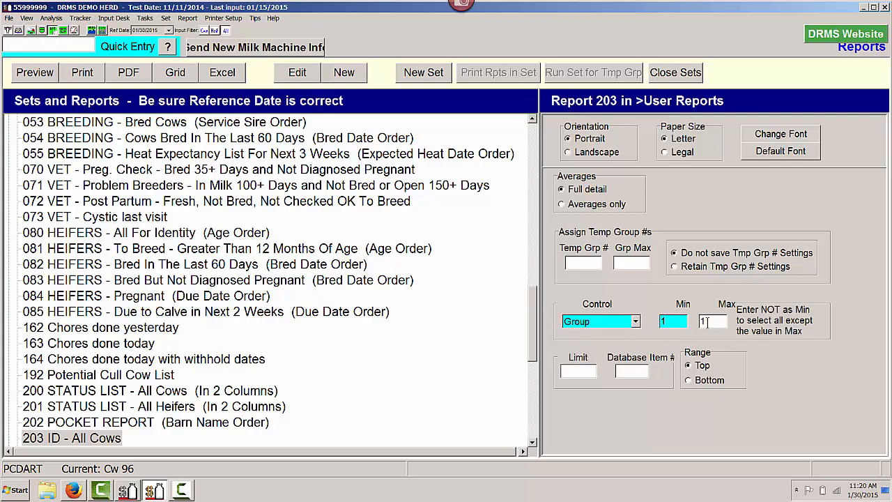
{"action": "left_click", "coordinate": [36, 71]}
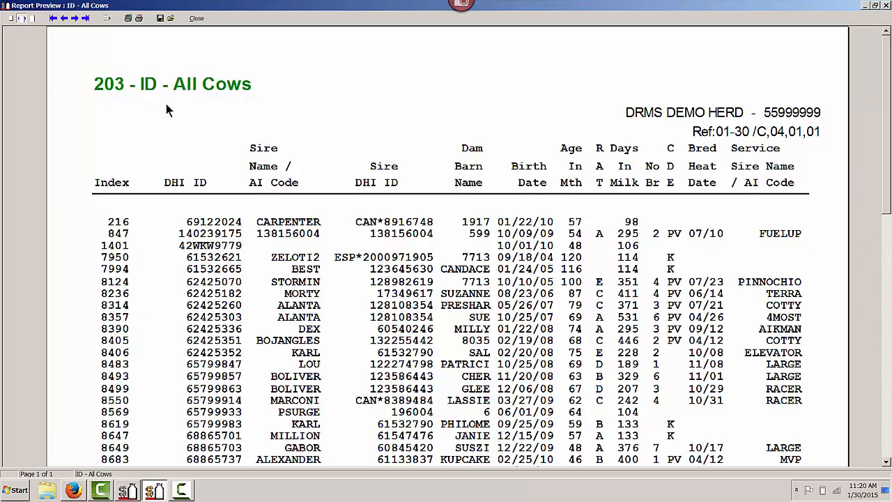
{"action": "scroll", "coordinate": [281, 253], "scroll_direction": "down", "scroll_amount": 12}
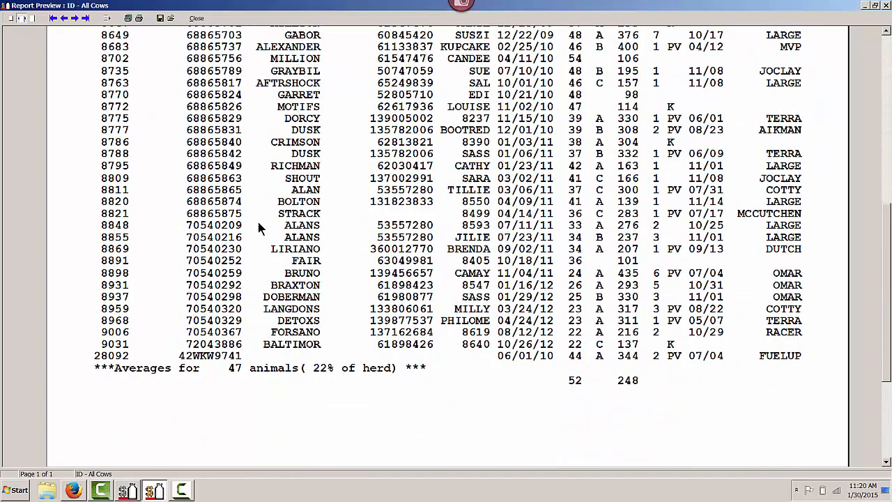
{"action": "left_click", "coordinate": [197, 19]}
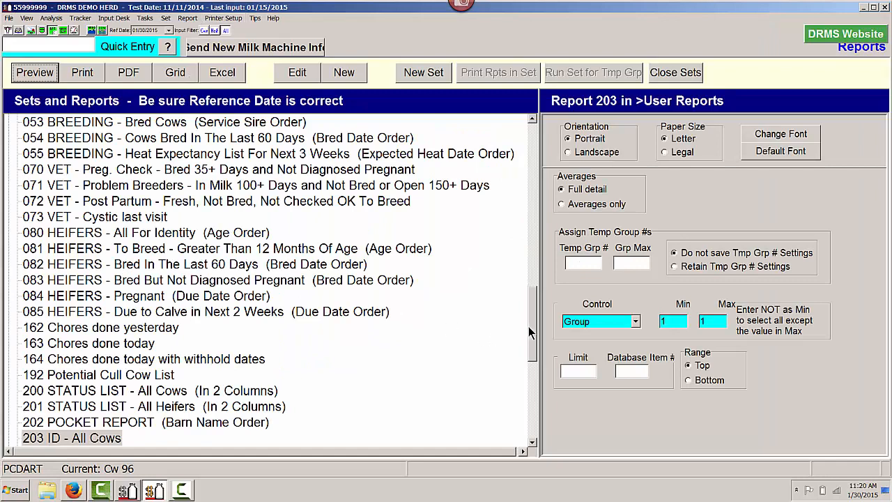
Select report 070 VET - Preg. Check - Bred 35+ Days and Not Diagnosed Pregnant and preview it.
{"action": "left_click_drag", "start_coordinate": [534, 328], "coordinate": [535, 297]}
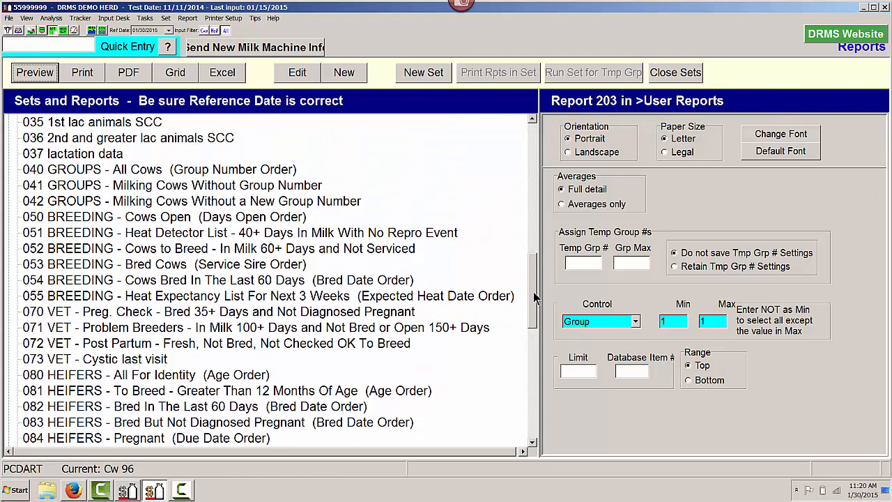
{"action": "left_click", "coordinate": [282, 313]}
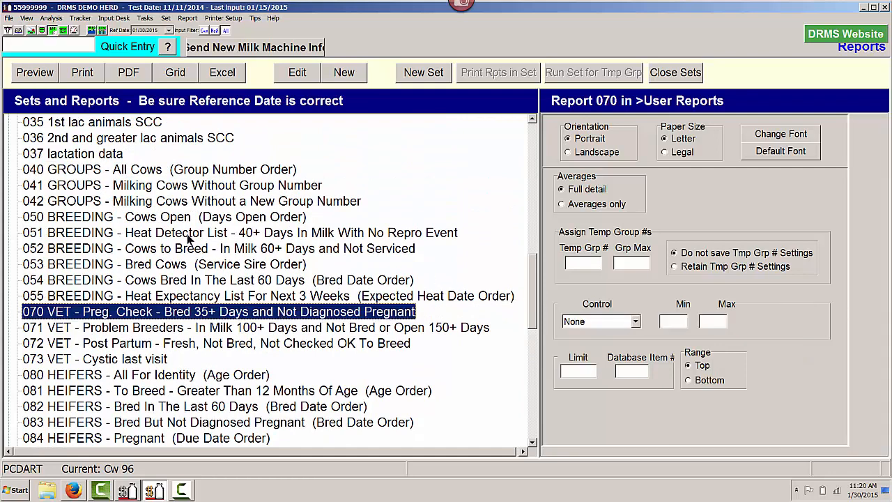
{"action": "left_click", "coordinate": [34, 73]}
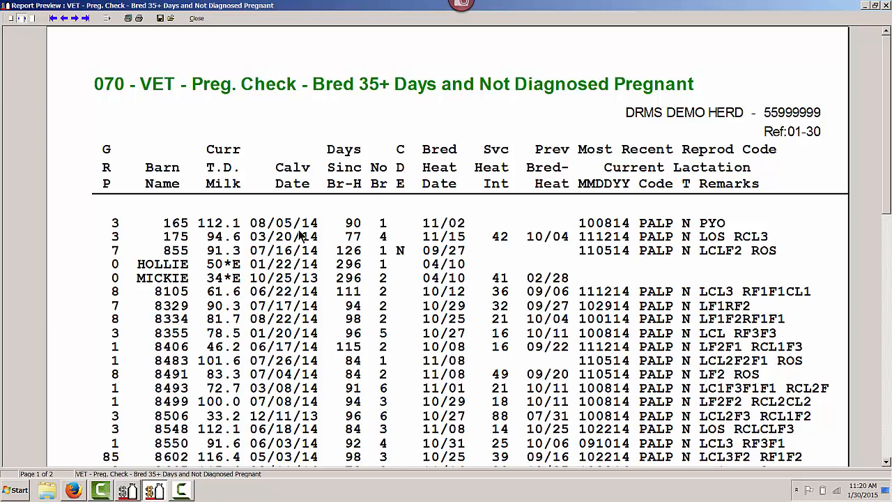
{"action": "left_click", "coordinate": [196, 20]}
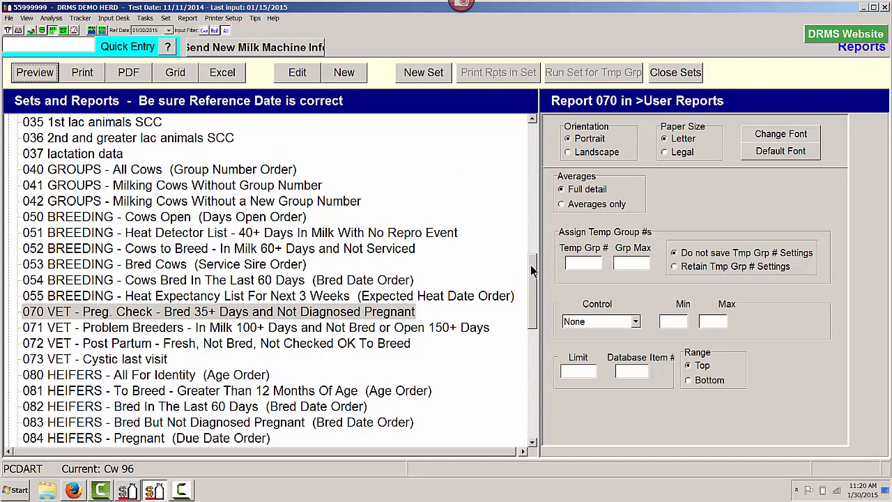
Assign temp group number 78 to the cows in the Preg. Check report and preview the report.
{"action": "left_click", "coordinate": [577, 264]}
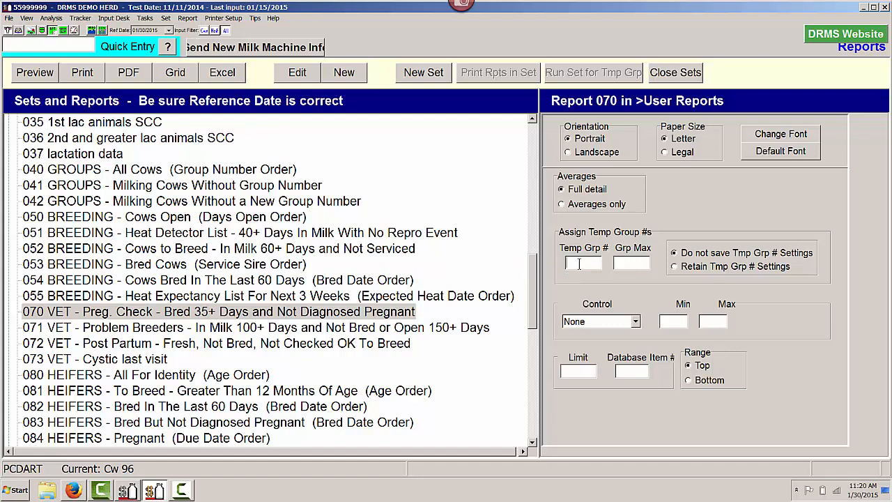
{"action": "type", "text": "78"}
{"action": "left_click", "coordinate": [43, 74]}
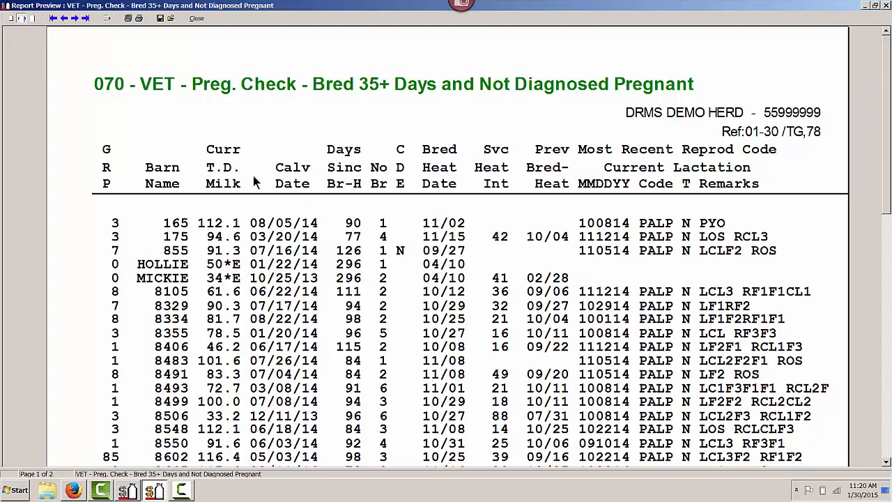
{"action": "scroll", "coordinate": [253, 181], "scroll_direction": "down", "scroll_amount": 10}
{"action": "scroll", "coordinate": [232, 216], "scroll_direction": "up", "scroll_amount": 1}
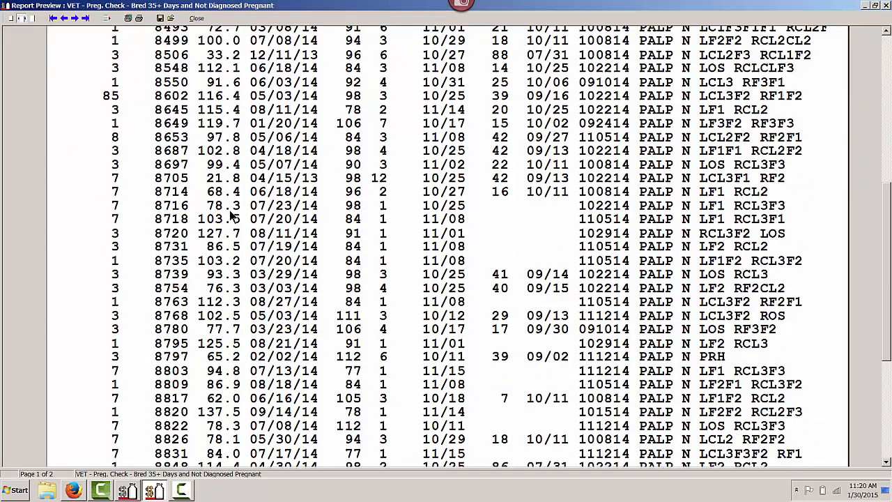
{"action": "scroll", "coordinate": [232, 216], "scroll_direction": "up", "scroll_amount": 9}
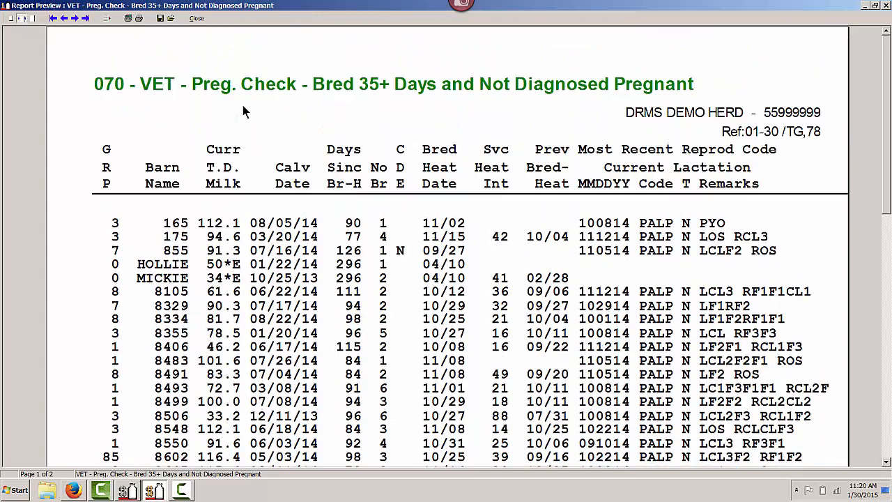
{"action": "left_click", "coordinate": [198, 19]}
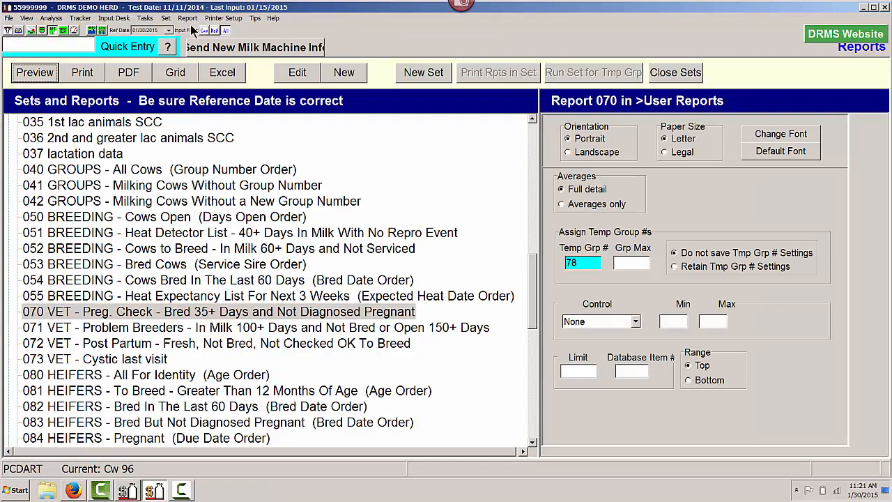
Start a Vet / Repro Check in the Input Desk for the cows of Temp-Group 78, and deselect Cw 8809 and Cw 8803.
{"action": "left_click", "coordinate": [18, 31]}
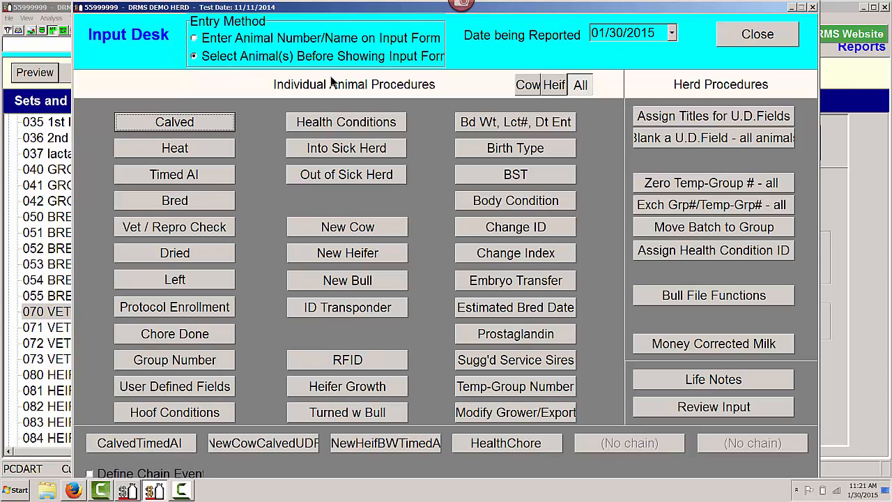
{"action": "left_click", "coordinate": [159, 229]}
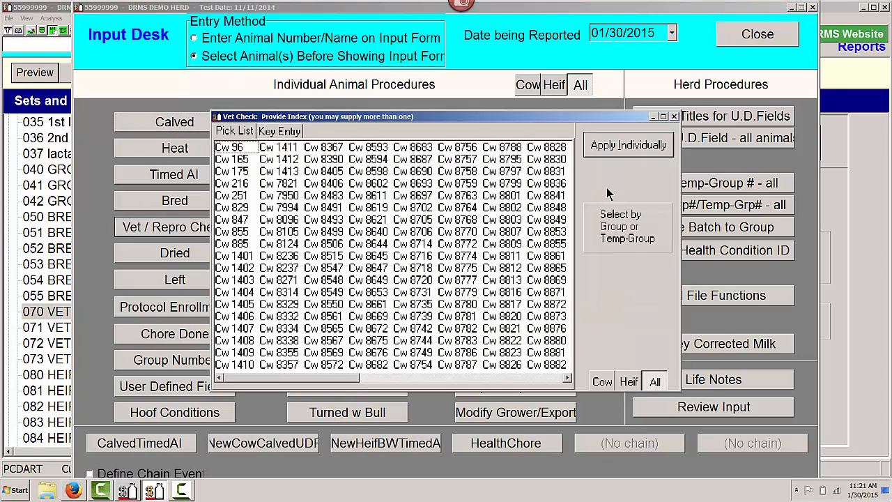
{"action": "left_click", "coordinate": [629, 230]}
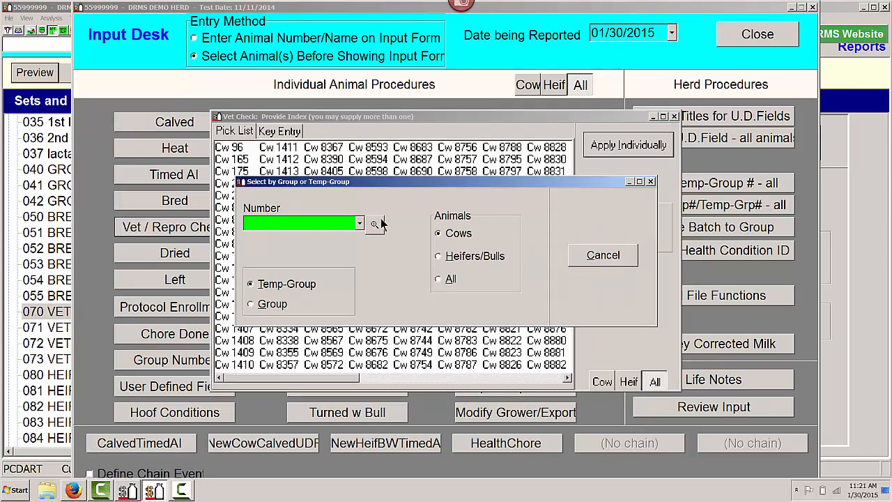
{"action": "type", "text": "78"}
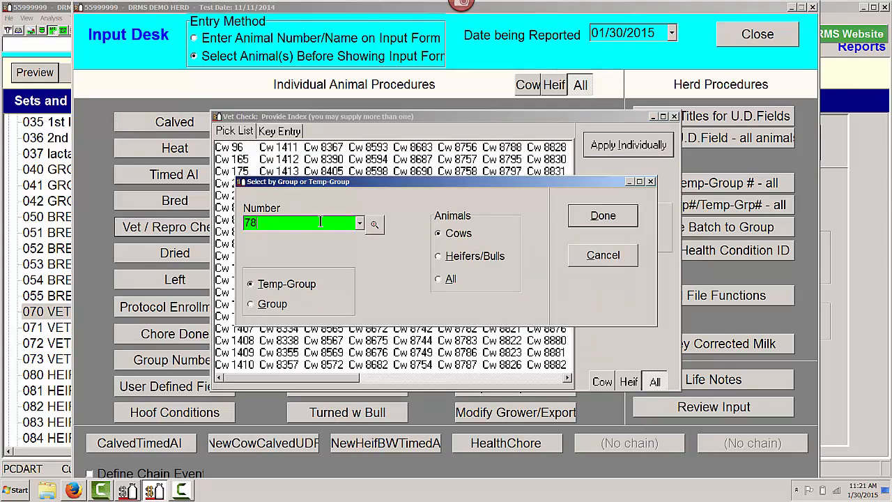
{"action": "left_click", "coordinate": [601, 220]}
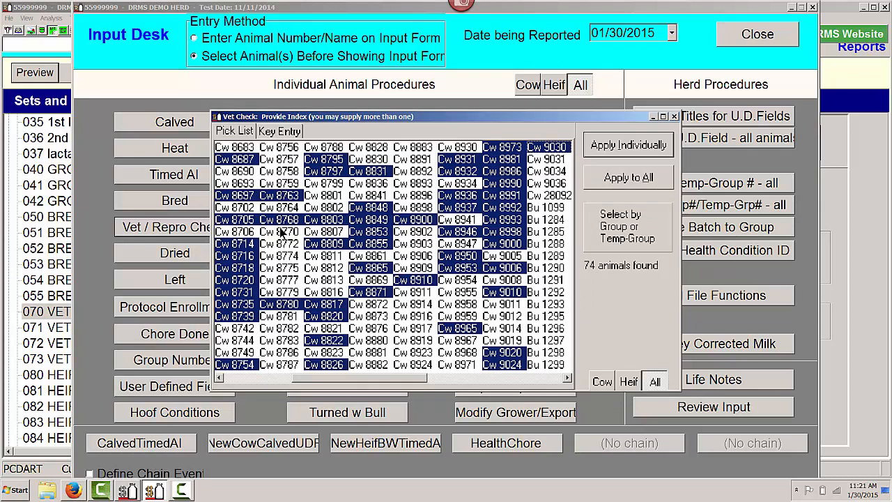
{"action": "left_click", "coordinate": [324, 245]}
{"action": "left_click", "coordinate": [326, 220]}
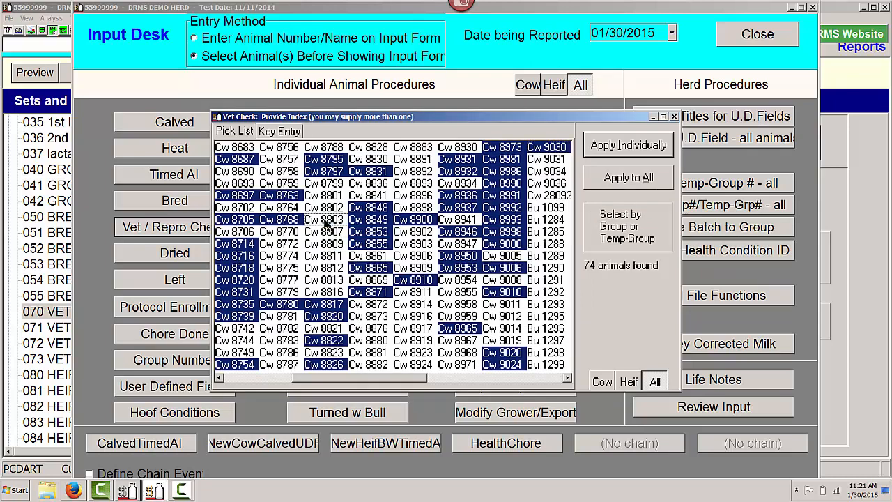
Deselect Cw 8797 and Cw 8795 from the vet check pick list and apply the entry to all remaining selected cows.
{"action": "left_click", "coordinate": [333, 173]}
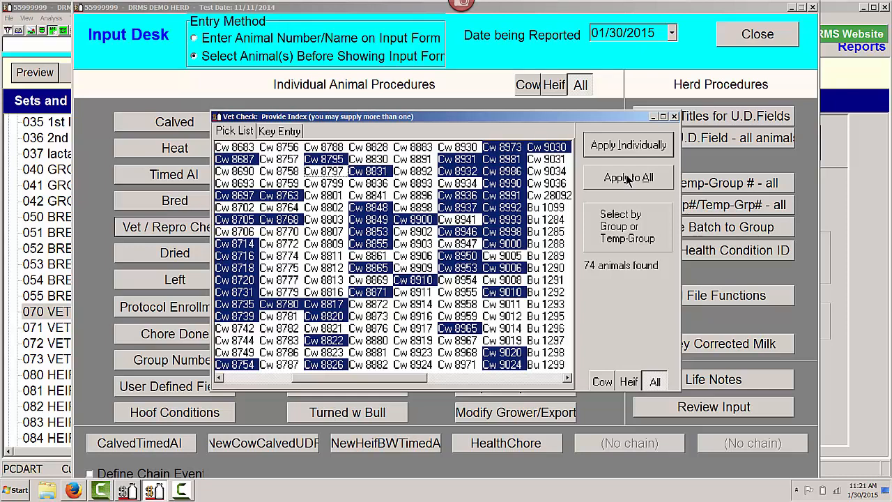
{"action": "left_click", "coordinate": [321, 160]}
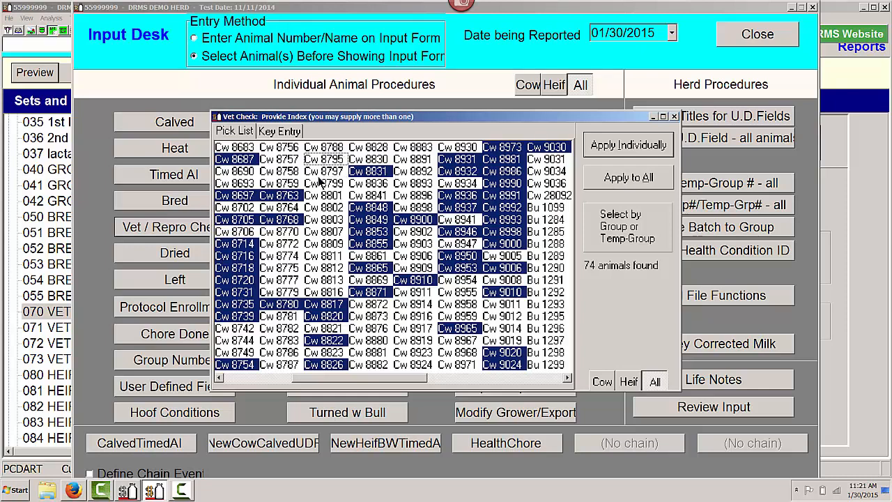
{"action": "left_click", "coordinate": [619, 180]}
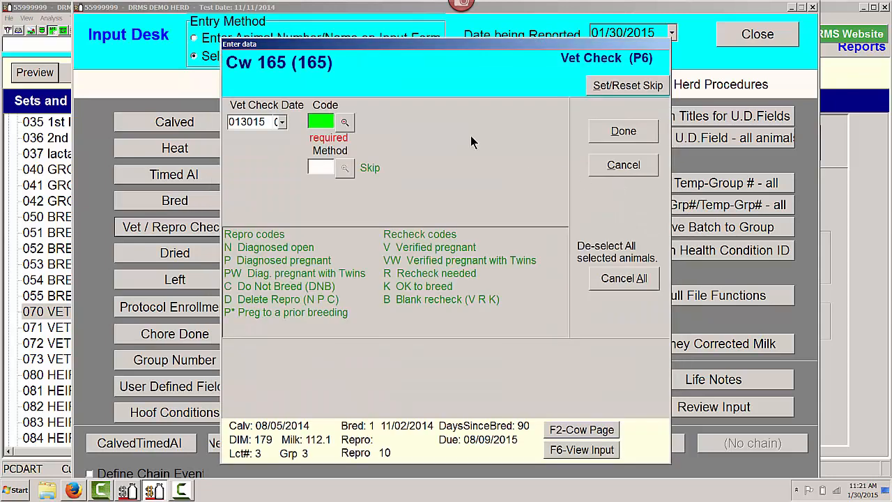
Record vet check code P (Diagnosed pregnant) dated 01/29/15 for the selected cows, and close the Input Desk.
{"action": "left_click", "coordinate": [344, 122]}
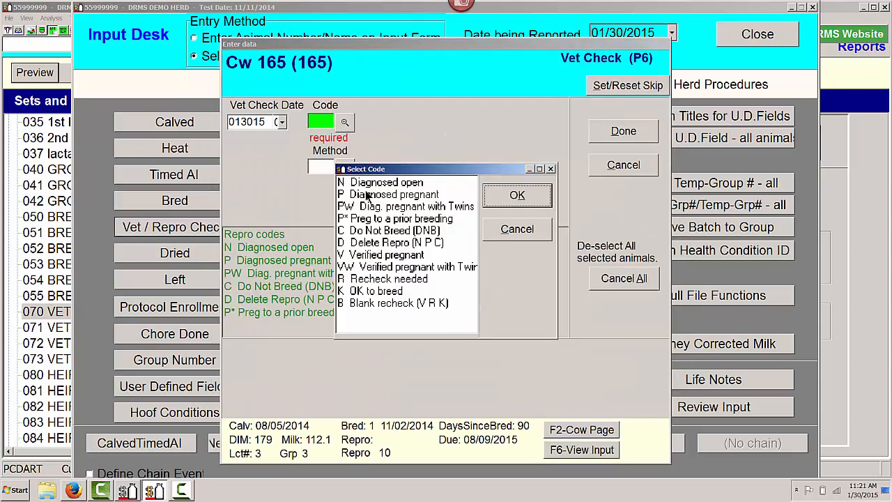
{"action": "double_click", "coordinate": [369, 195]}
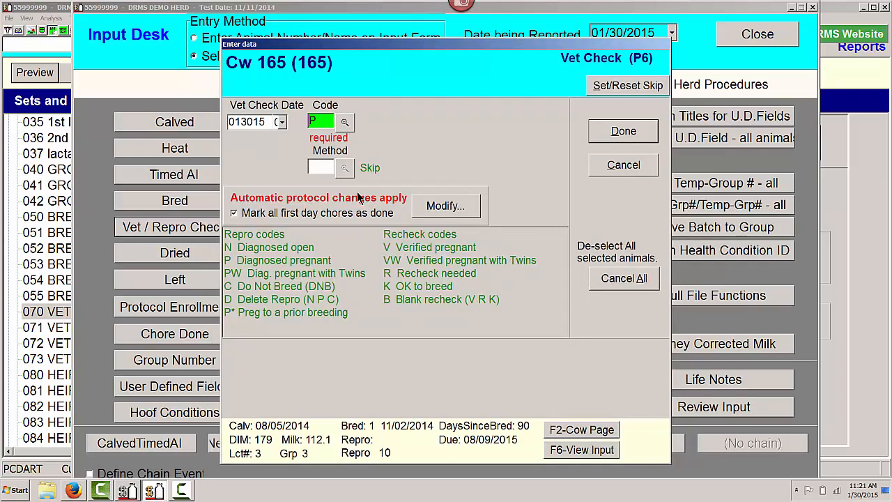
{"action": "left_click", "coordinate": [282, 124]}
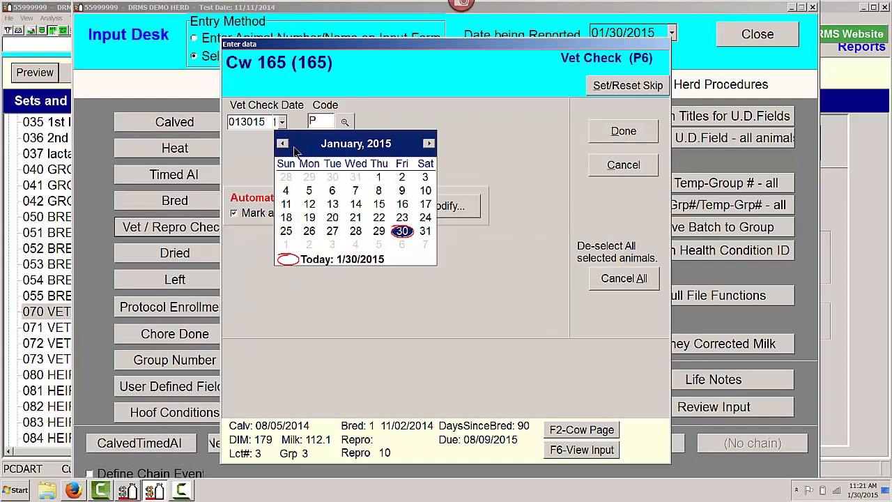
{"action": "left_click", "coordinate": [377, 232]}
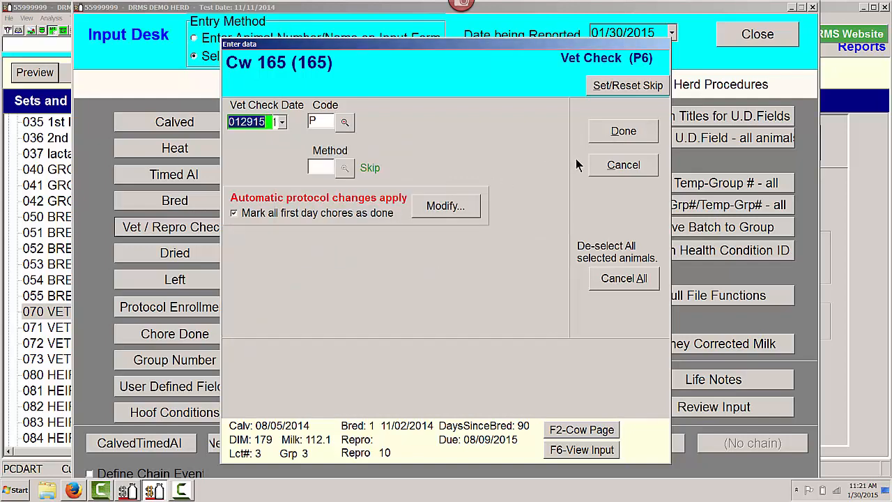
{"action": "left_click", "coordinate": [598, 135]}
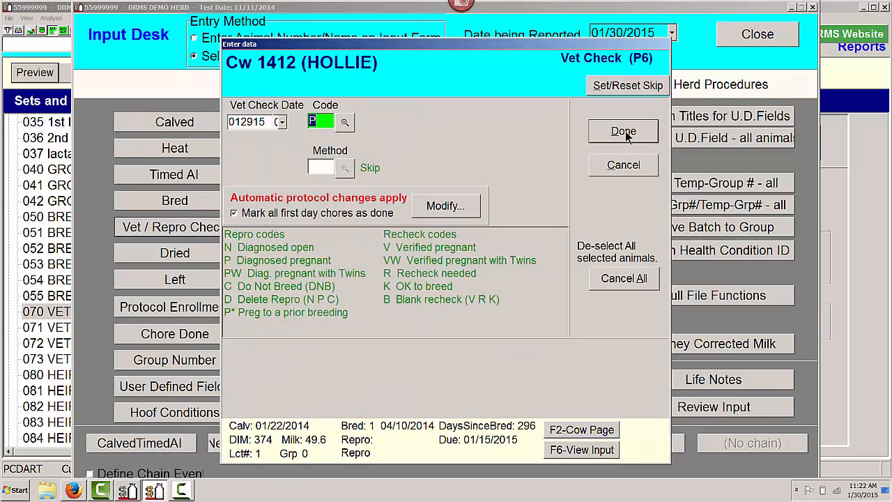
{"action": "left_click", "coordinate": [629, 132]}
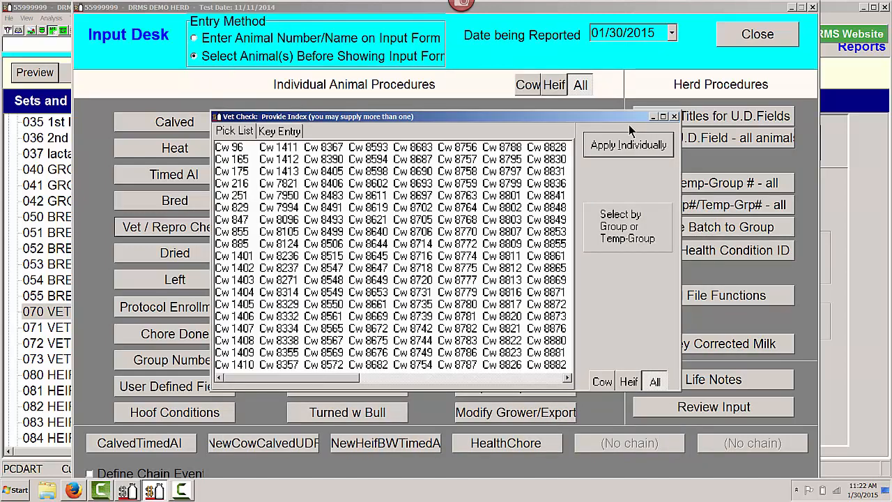
{"action": "left_click", "coordinate": [674, 117]}
{"action": "left_click", "coordinate": [767, 37]}
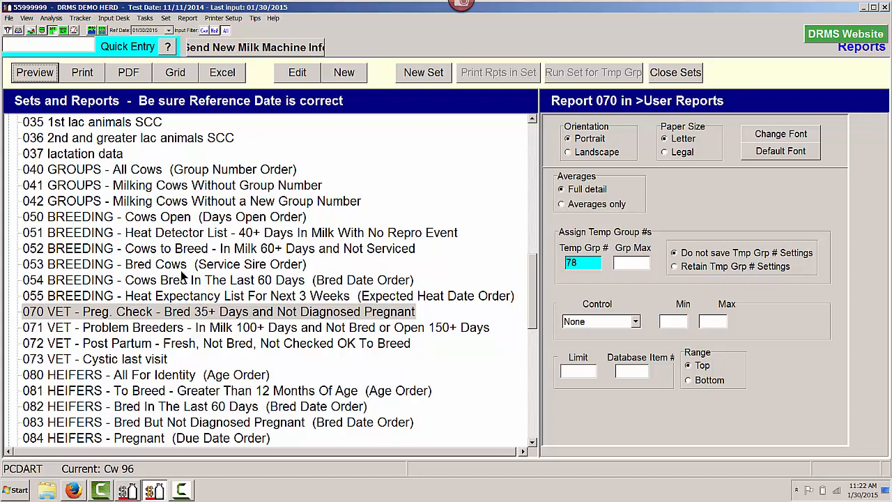
Select report 030 SCC - Milking Cows (Curr SCC Order) and preview its full, unrestricted list.
{"action": "left_click", "coordinate": [184, 295]}
{"action": "scroll", "coordinate": [184, 298], "scroll_direction": "down", "scroll_amount": 2}
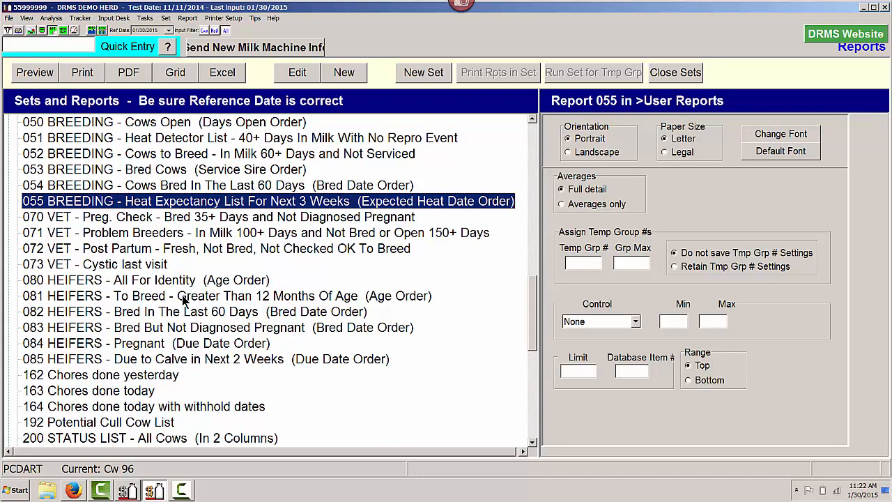
{"action": "scroll", "coordinate": [184, 299], "scroll_direction": "up", "scroll_amount": 4}
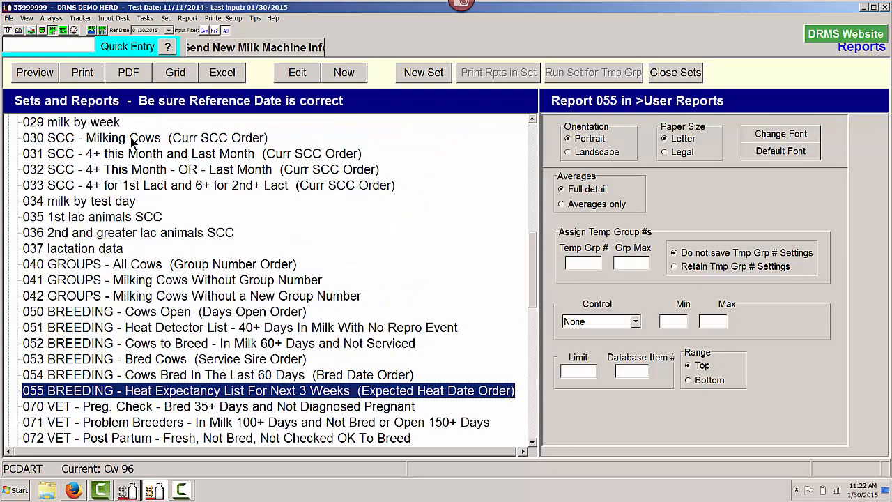
{"action": "left_click", "coordinate": [88, 138]}
{"action": "left_click", "coordinate": [35, 73]}
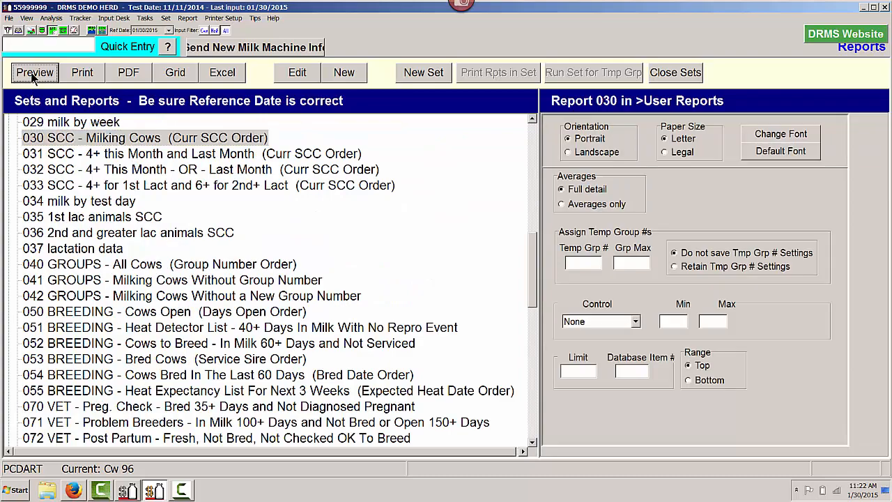
{"action": "scroll", "coordinate": [321, 286], "scroll_direction": "down", "scroll_amount": 10}
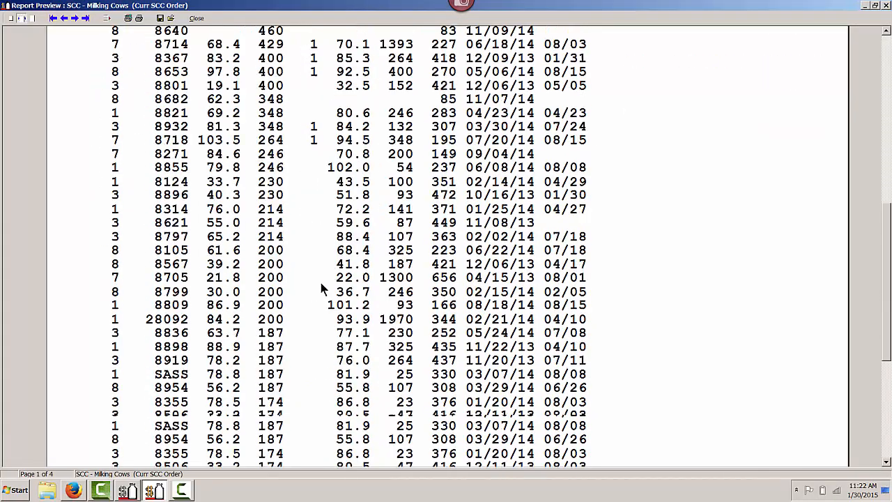
{"action": "scroll", "coordinate": [321, 288], "scroll_direction": "down", "scroll_amount": 5}
{"action": "scroll", "coordinate": [321, 288], "scroll_direction": "up", "scroll_amount": 15}
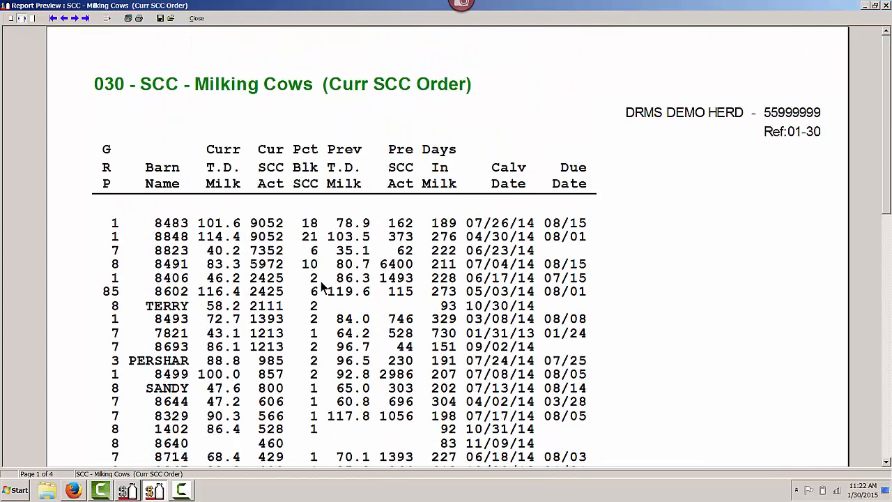
{"action": "left_click", "coordinate": [196, 19]}
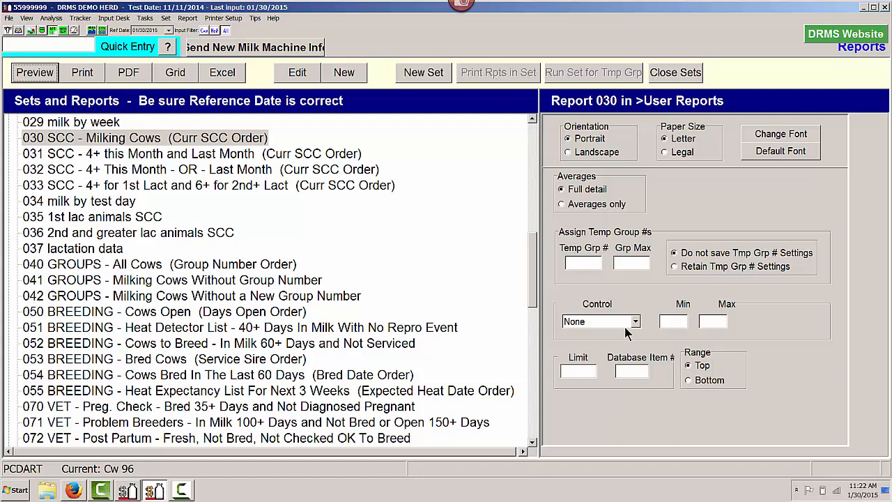
Limit the SCC - Milking Cows report to the top 20 animals by database item 111 and preview it.
{"action": "left_click", "coordinate": [577, 371]}
{"action": "left_click", "coordinate": [577, 371]}
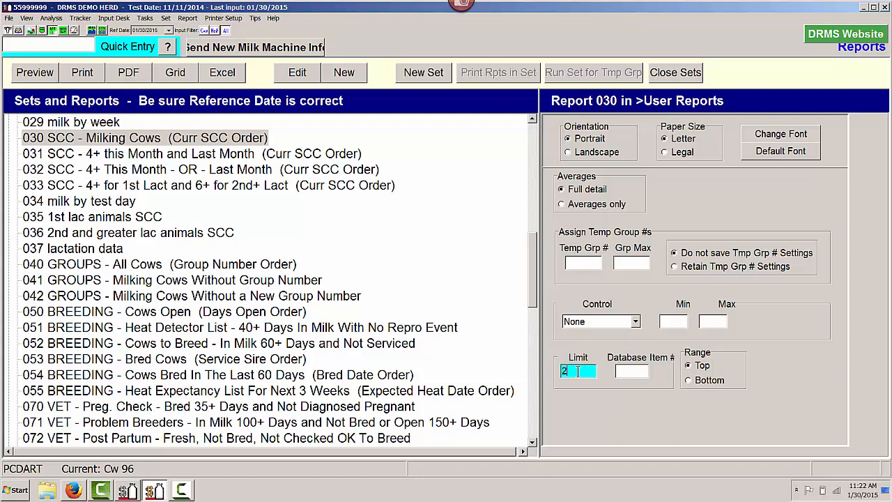
{"action": "type", "text": "20"}
{"action": "left_click", "coordinate": [631, 370]}
{"action": "type", "text": "111"}
{"action": "left_click", "coordinate": [42, 75]}
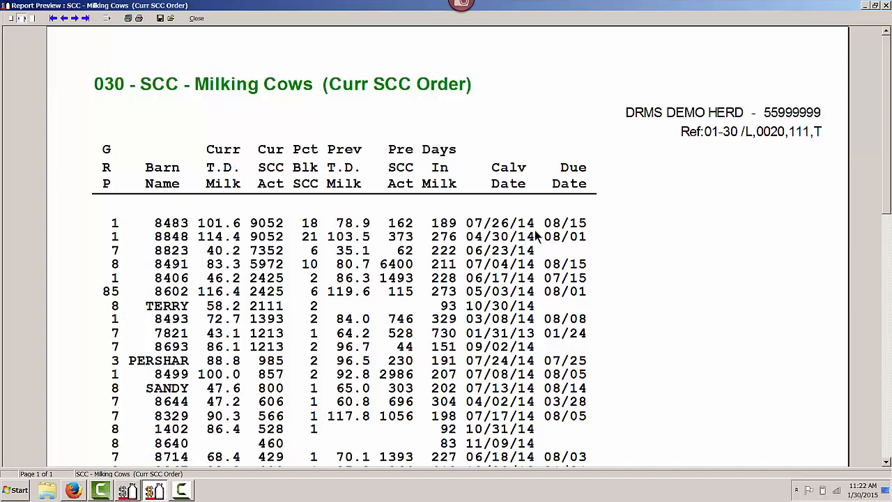
{"action": "scroll", "coordinate": [524, 240], "scroll_direction": "down", "scroll_amount": 5}
{"action": "scroll", "coordinate": [524, 240], "scroll_direction": "up", "scroll_amount": 5}
{"action": "left_click", "coordinate": [197, 19]}
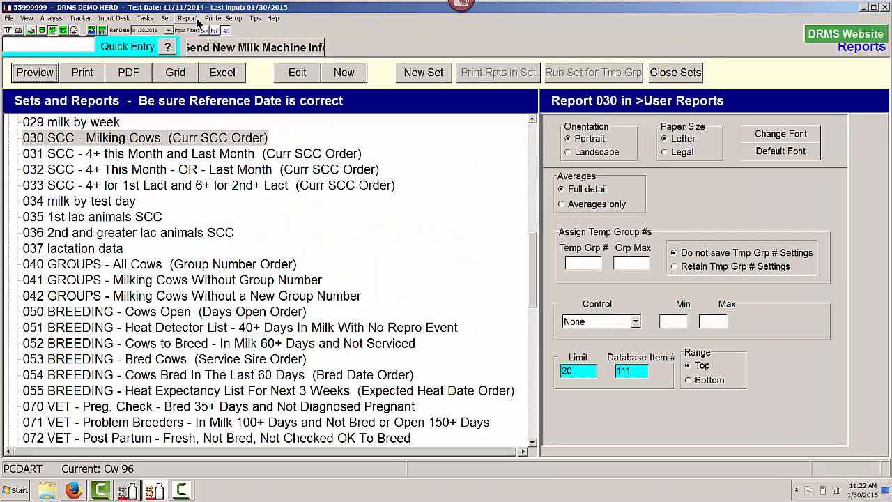
Open the SCC - Milking Cows report definition to examine its database item numbers, and save it without edits.
{"action": "left_click", "coordinate": [294, 77]}
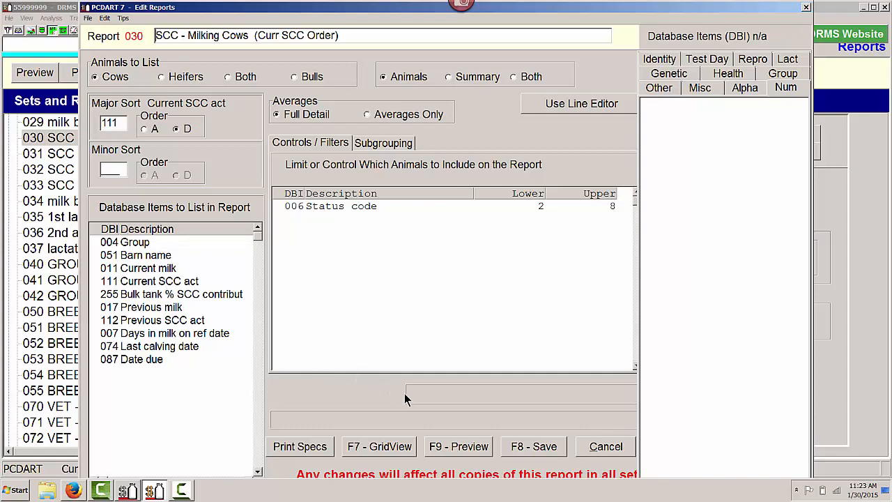
{"action": "left_click", "coordinate": [529, 448]}
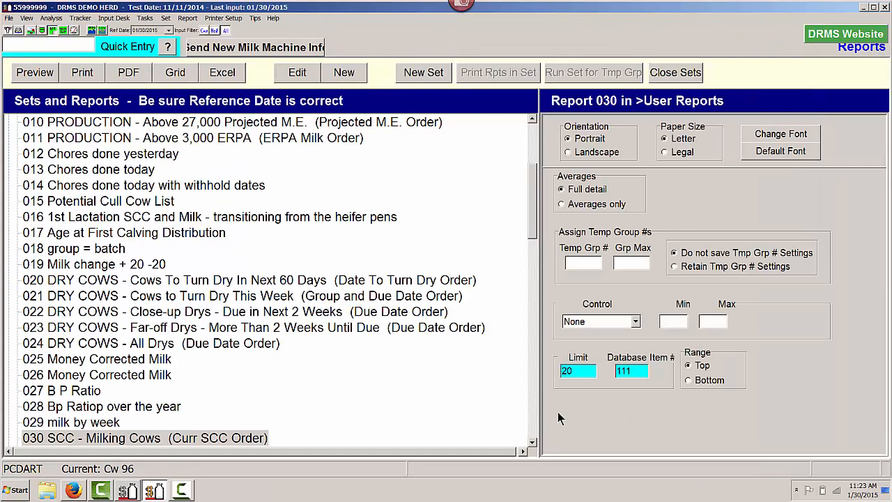